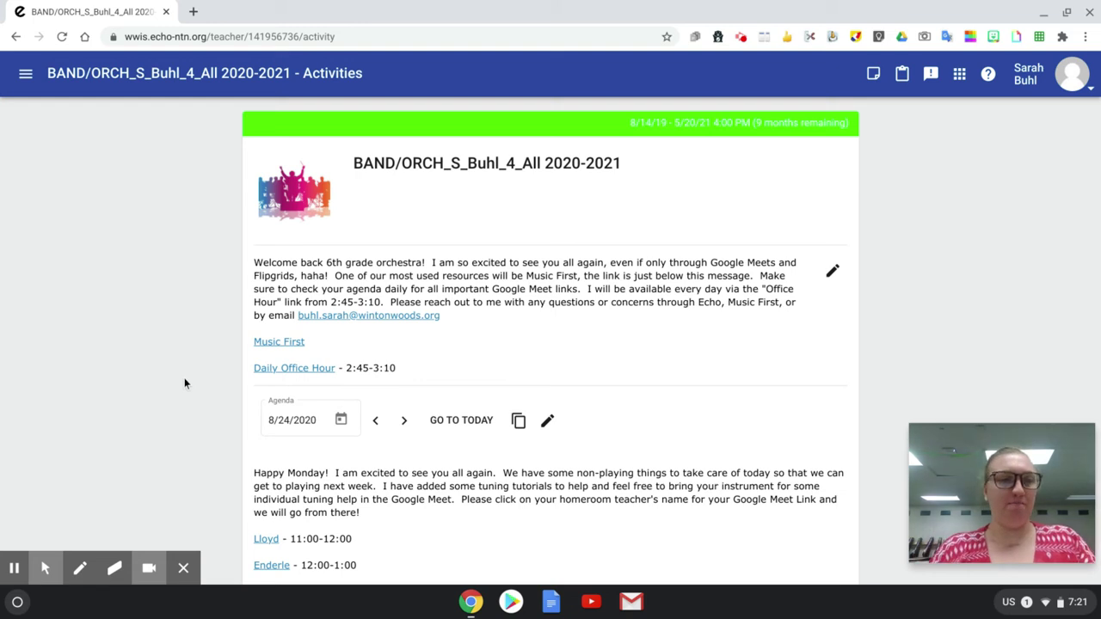
Step: Scroll Echo's band/orchestra Activities page down to the 8/24/2020 agenda
mouse_move(41, 569)
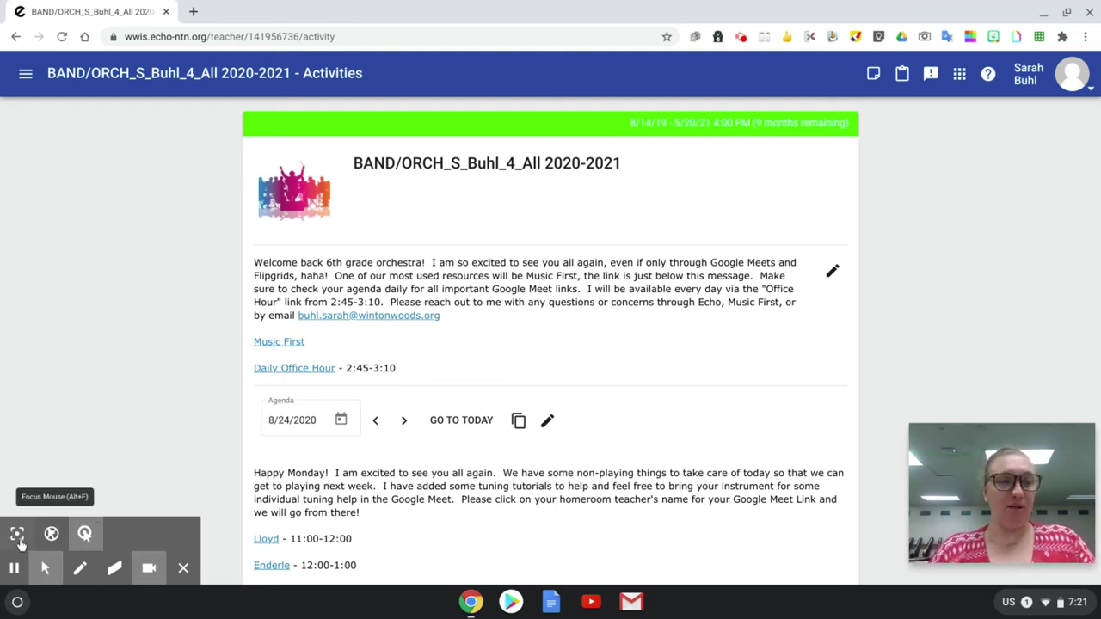
left_click(18, 535)
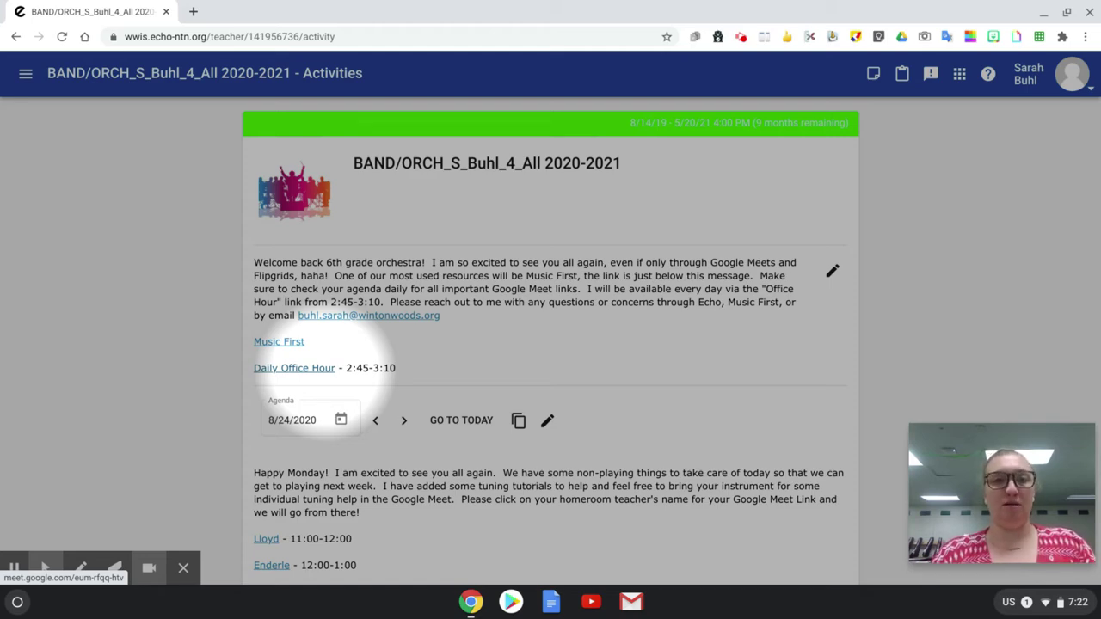
scroll(430, 370, "down", 3)
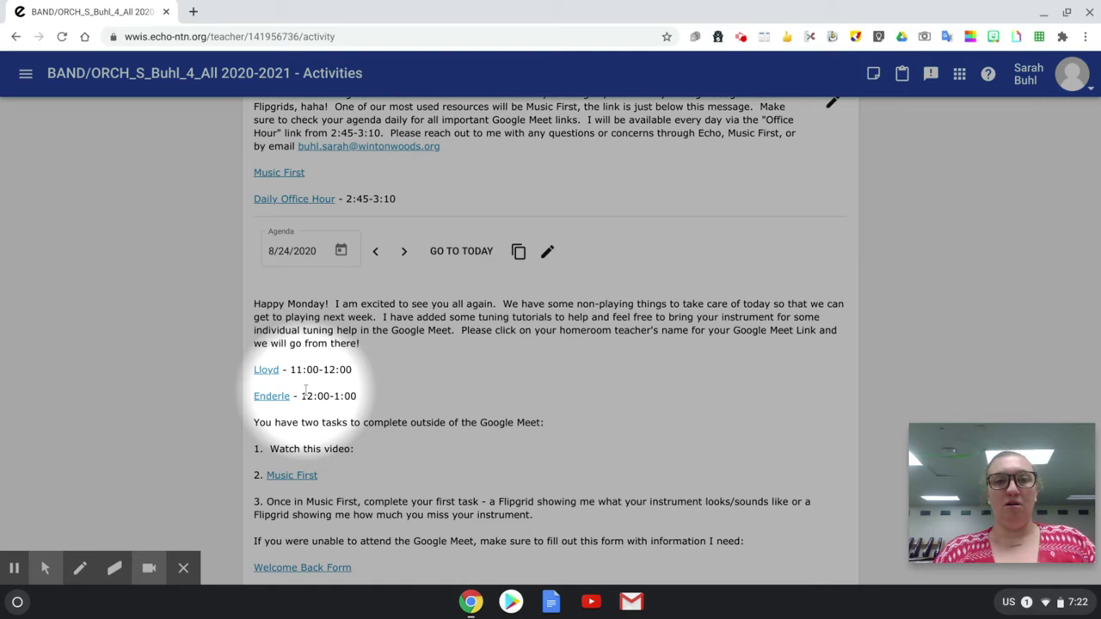
scroll(284, 392, "down", 2)
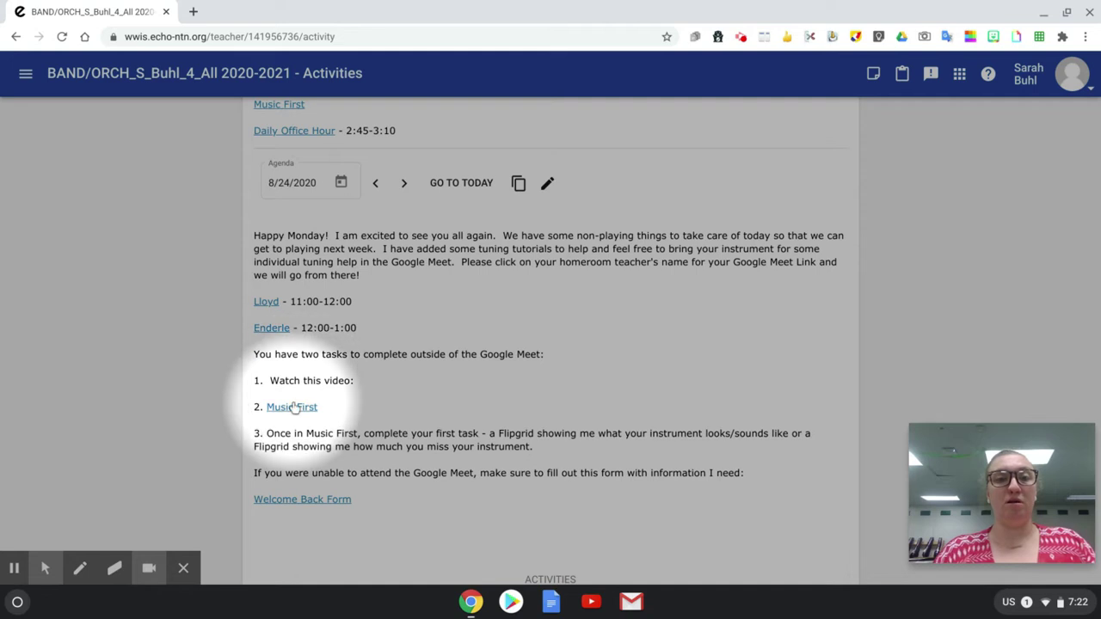
Step: Open the MusicFirst login page from the agenda link and enter the student's username and password
left_click(291, 408)
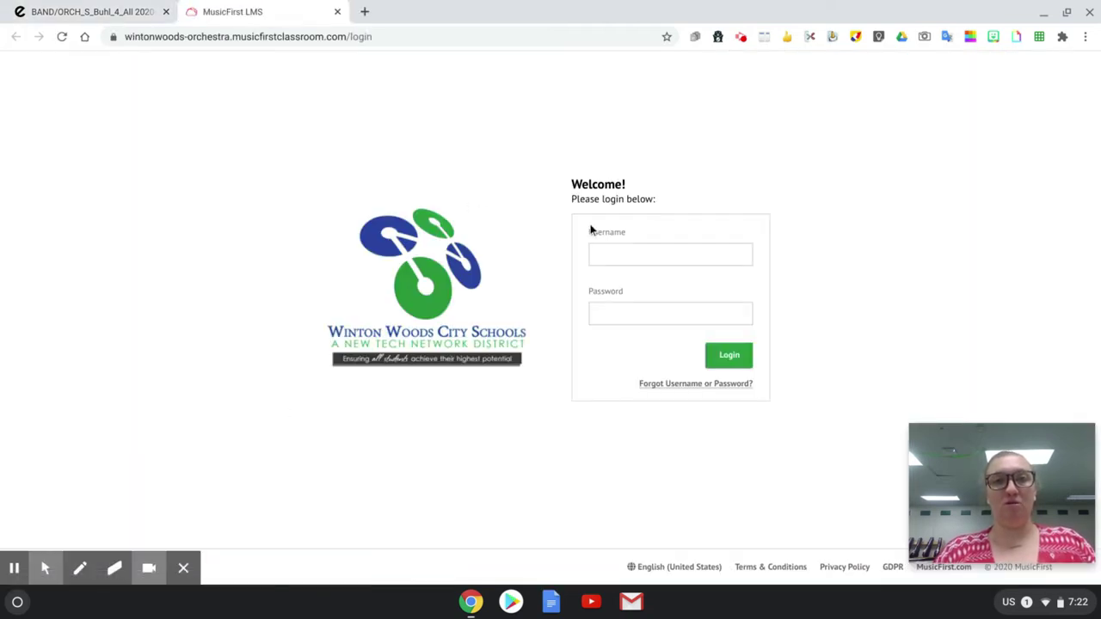
left_click(610, 256)
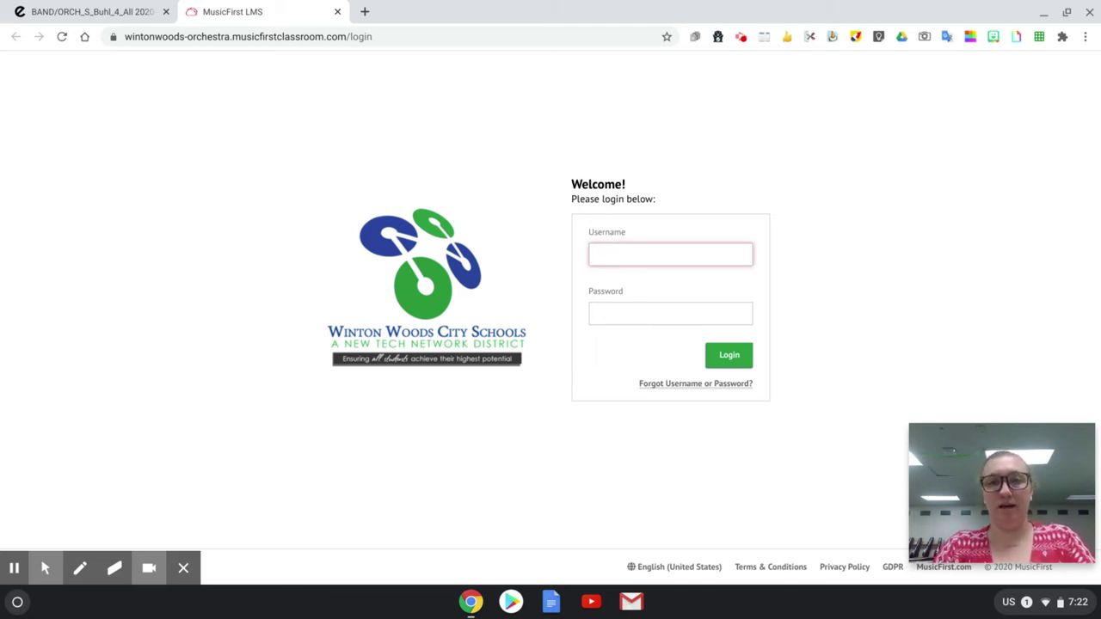
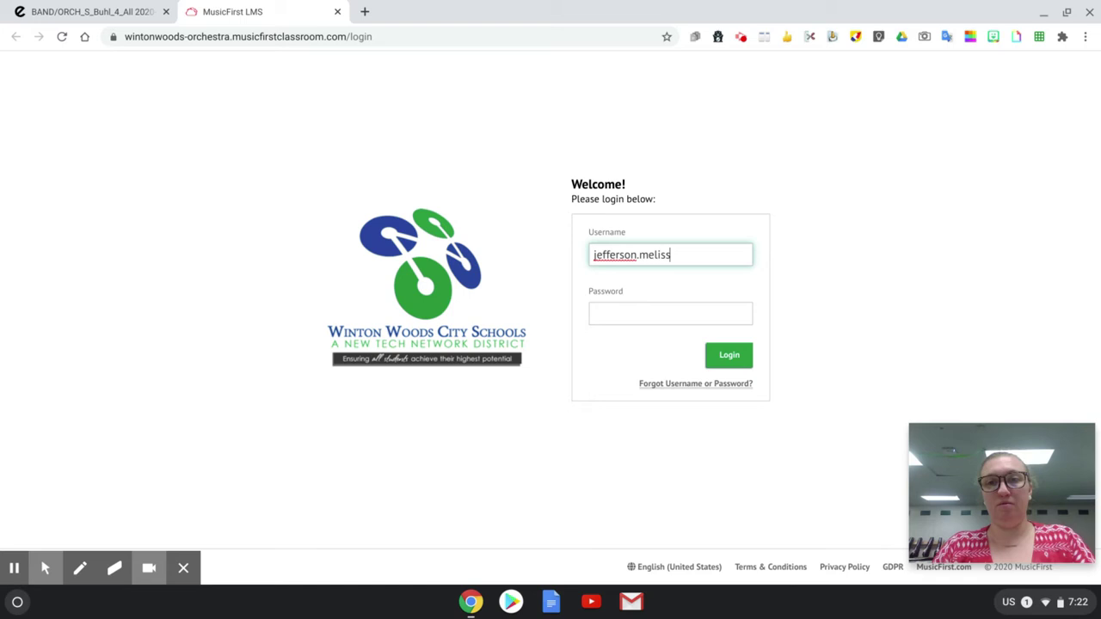
left_click(670, 313)
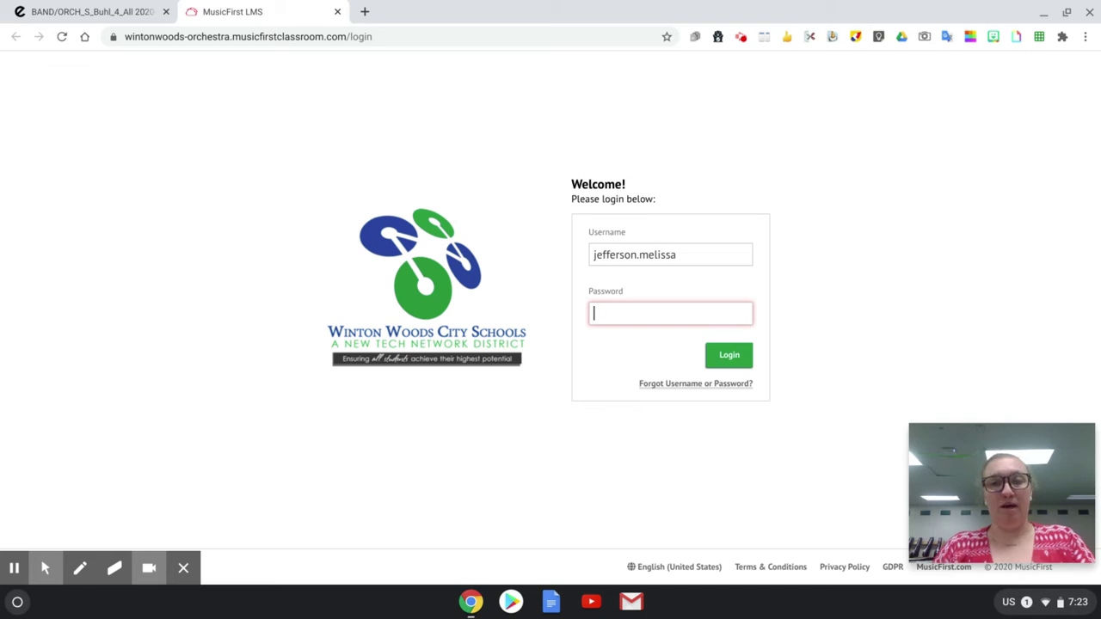
type("***")
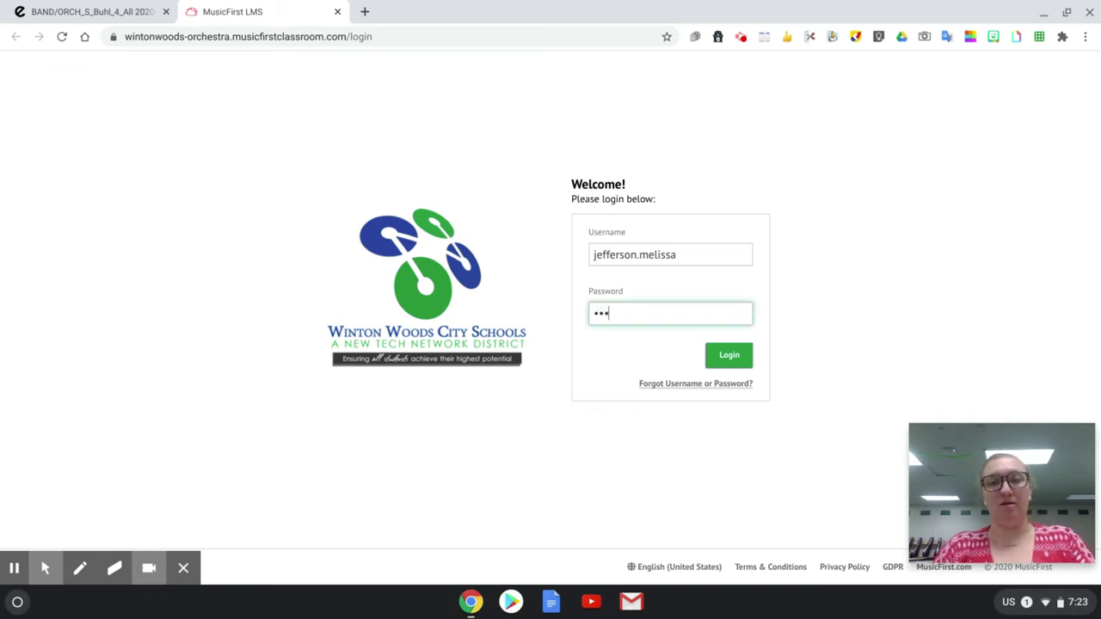
type("****")
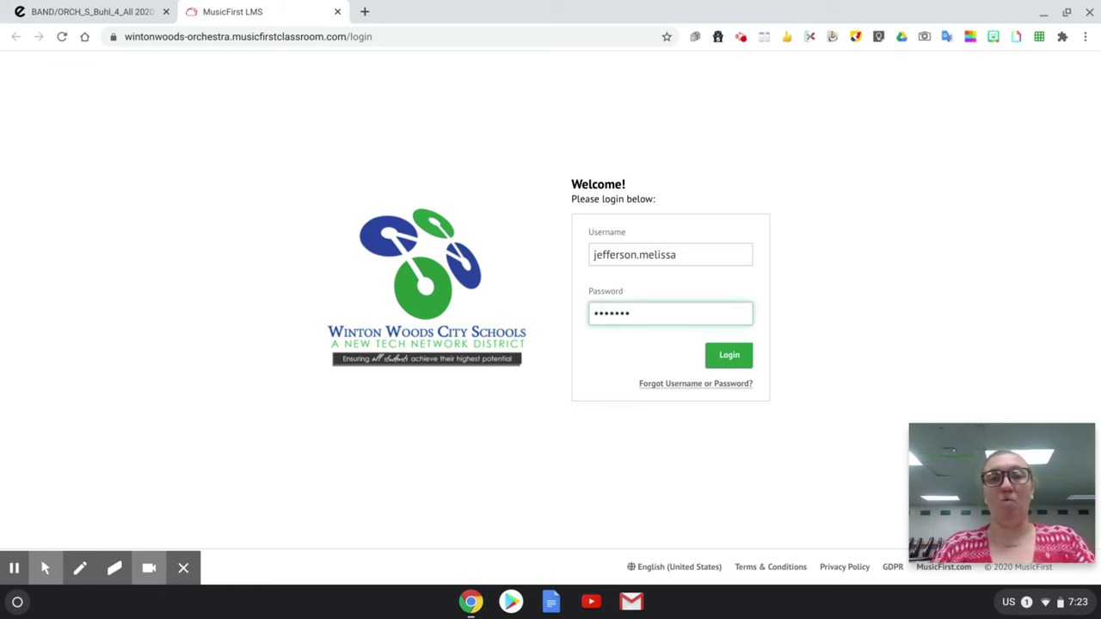
Step: Log in and open the 6th Grade Orchestra class, showing its Welcome task and Quarter 1 unit
left_click(728, 356)
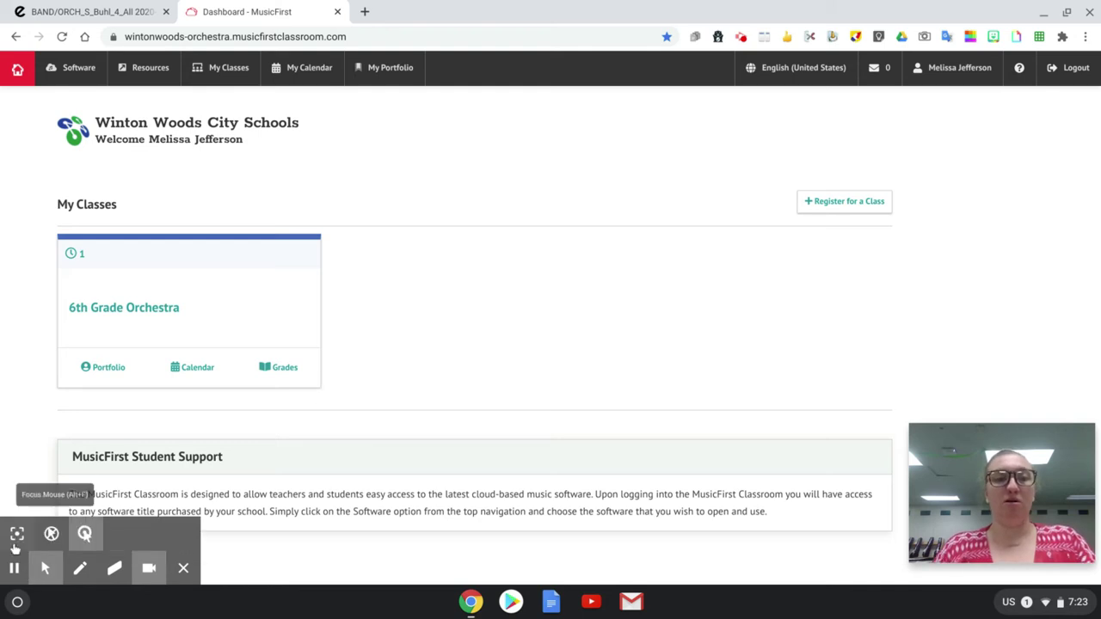
left_click(17, 535)
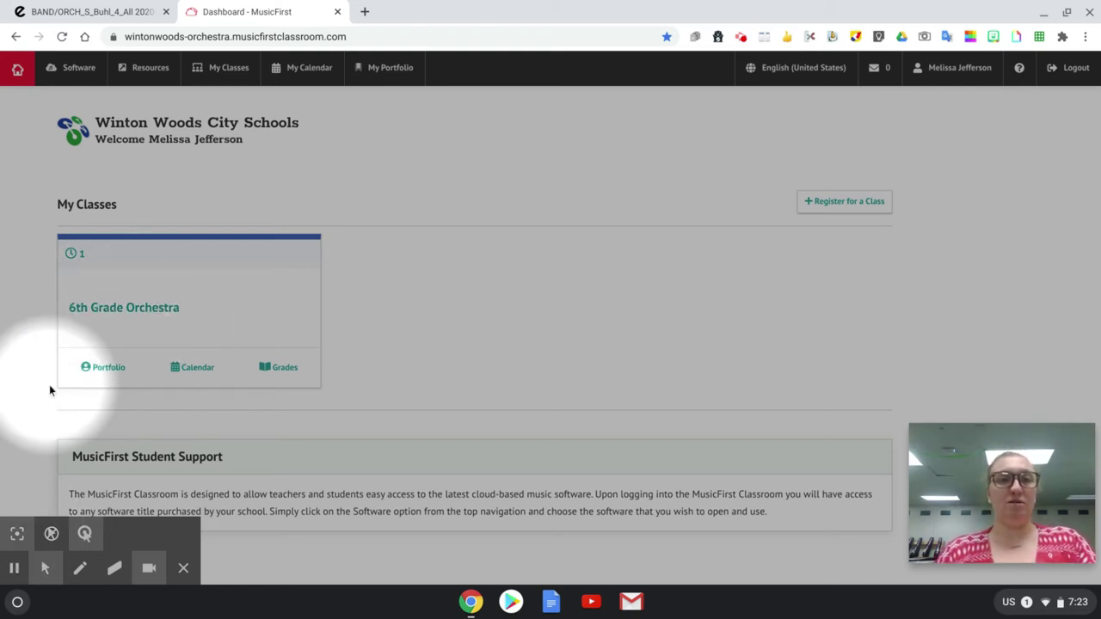
left_click(107, 321)
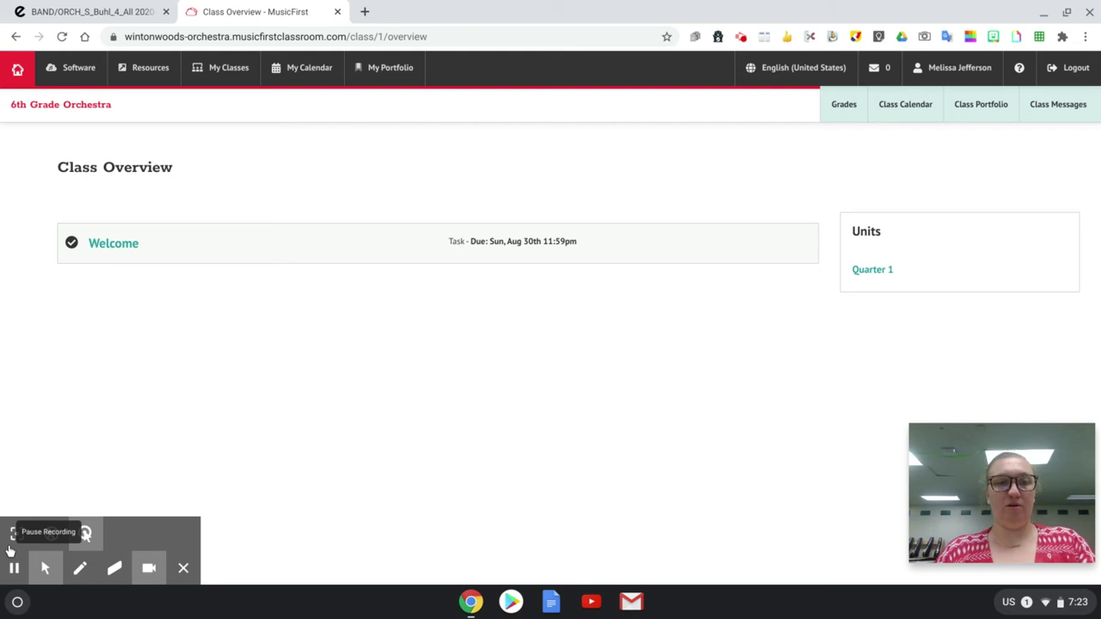
left_click(13, 540)
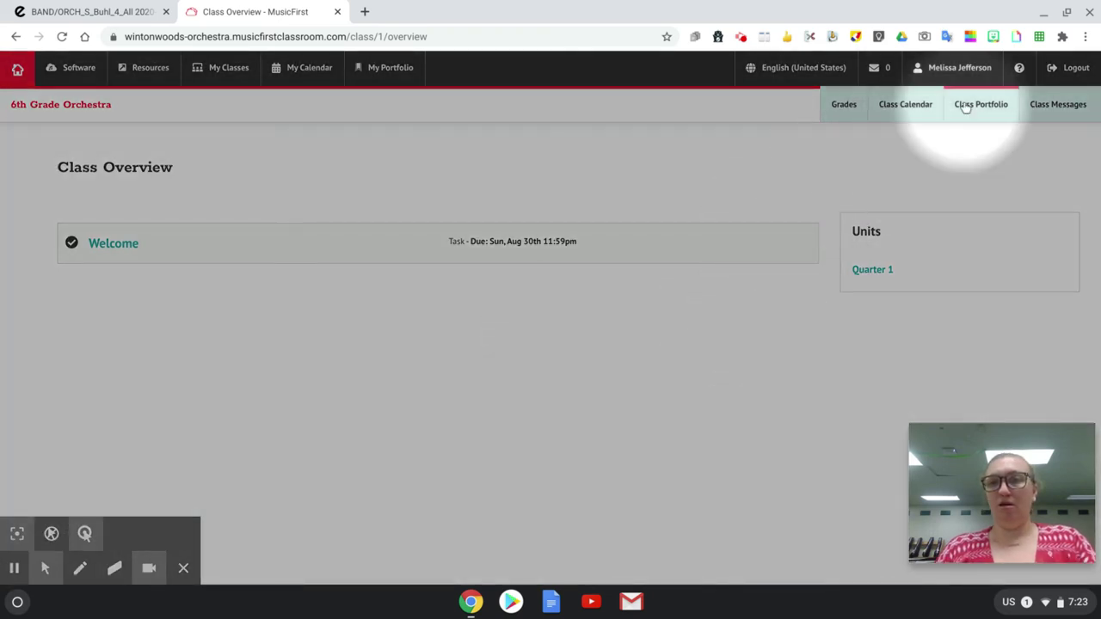
Step: In User Settings, replace the name part of the username and change the first name
left_click(960, 70)
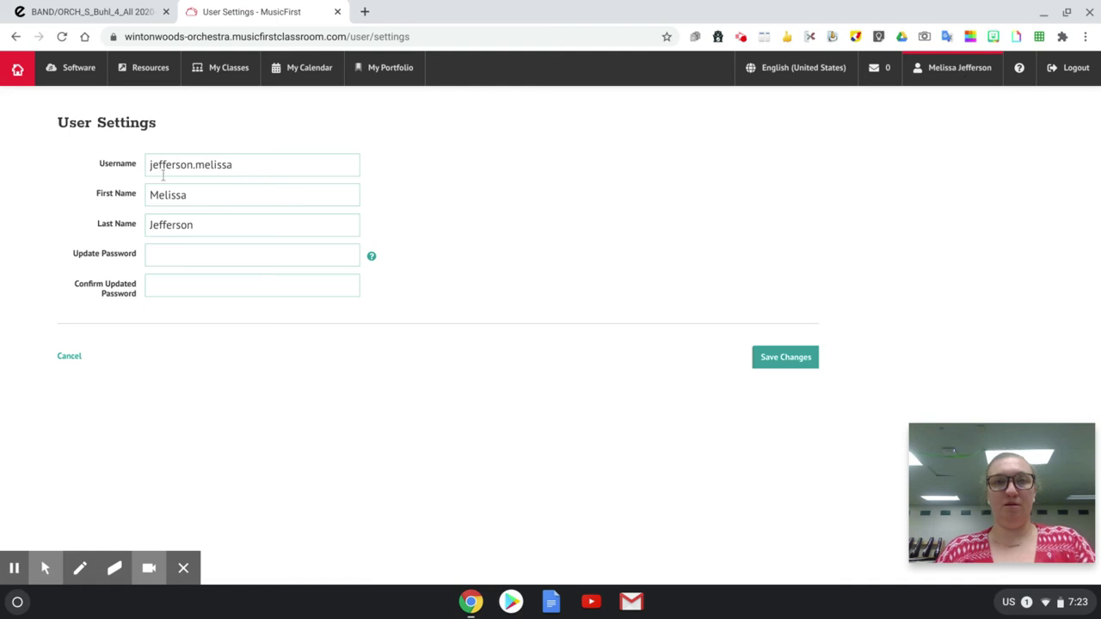
left_click(236, 164)
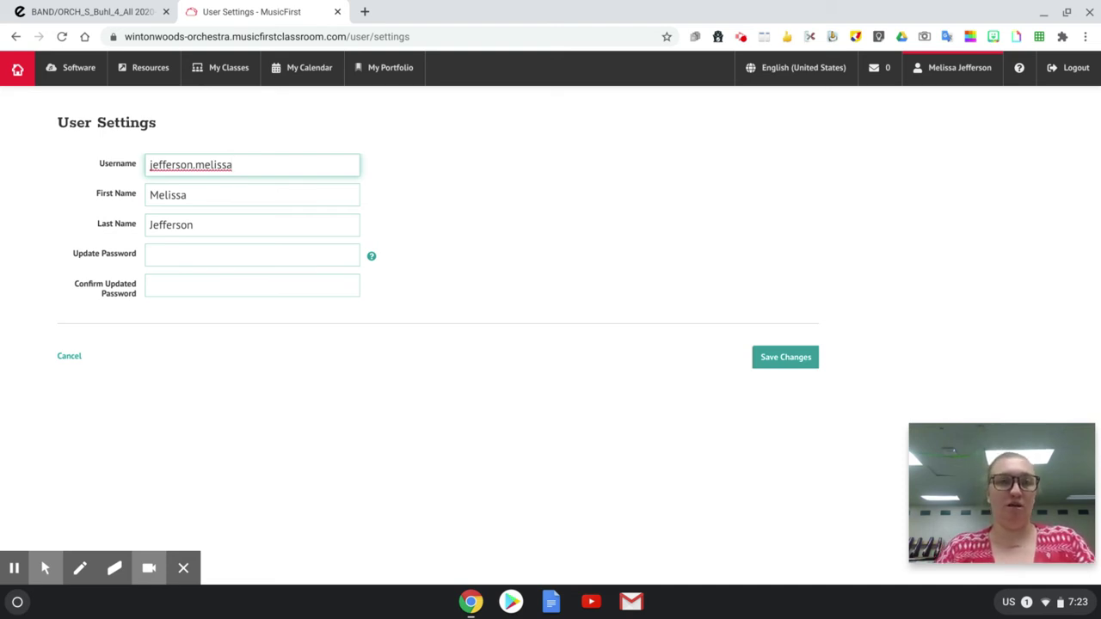
key("BackSpace")
key("BackSpace")
key("BackSpace")
key("BackSpace")
key("BackSpace")
key("BackSpace")
key("BackSpace")
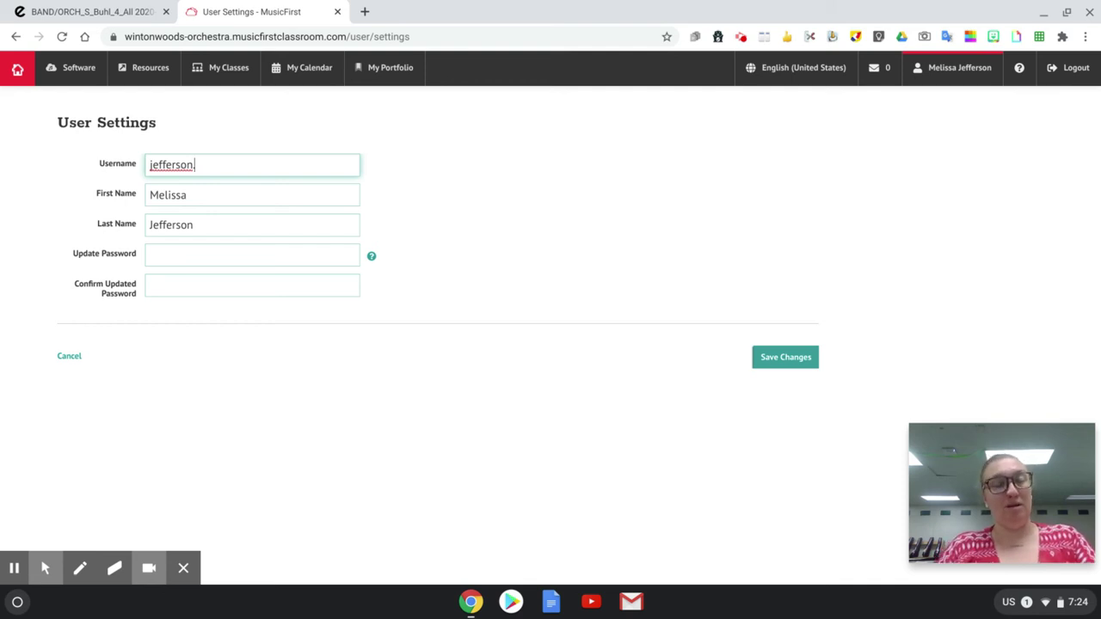
type("lizzo")
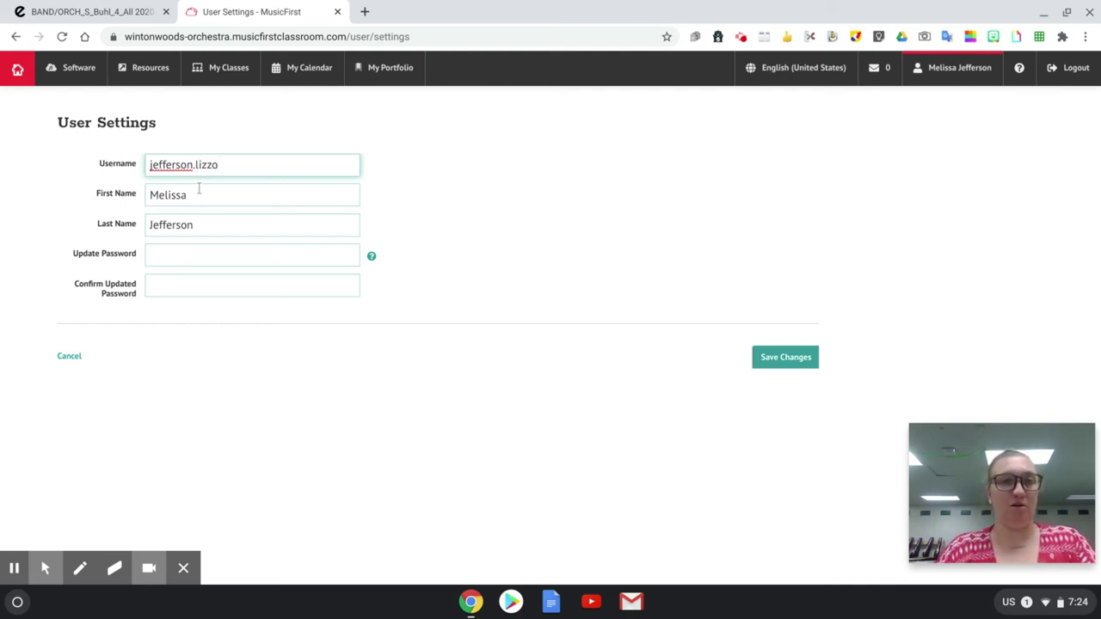
left_click(103, 195)
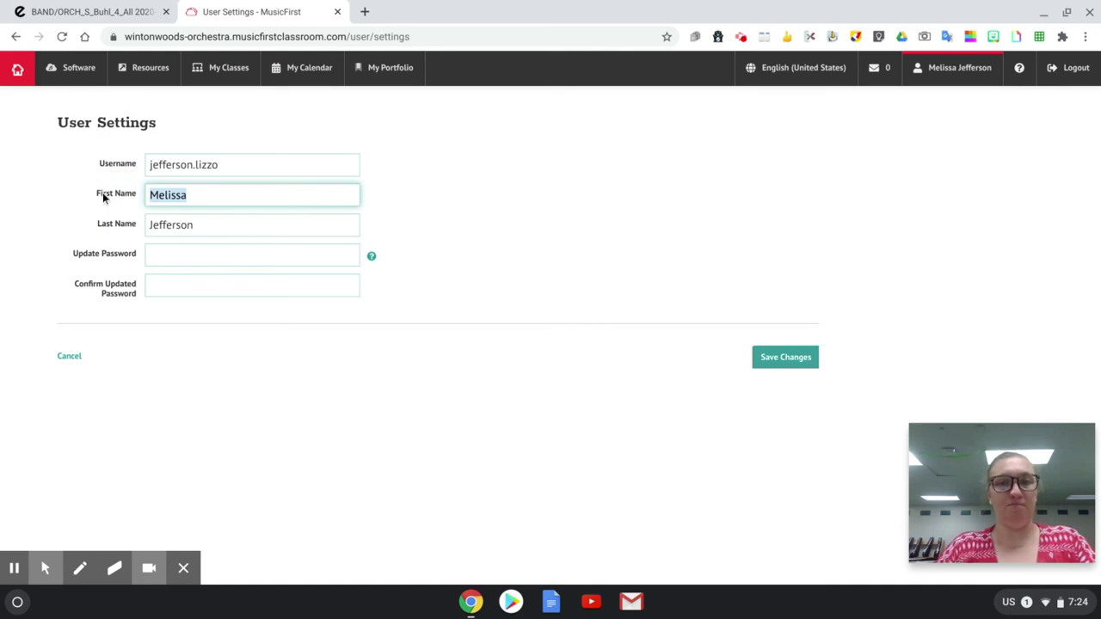
type("Lizzo")
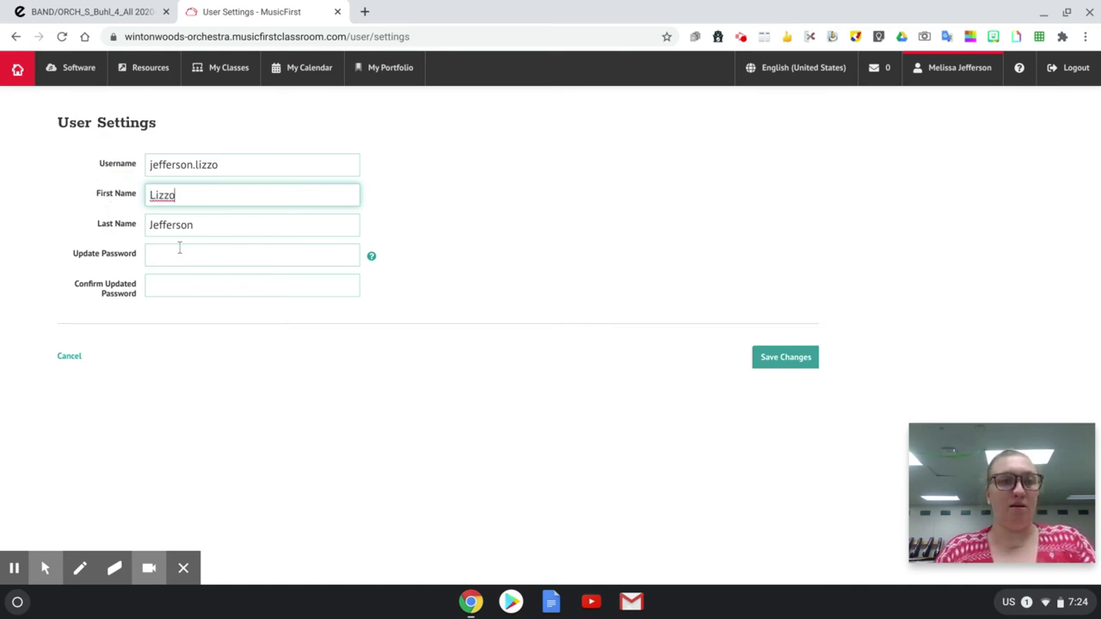
Step: Enter and confirm a new password, then save the account changes
left_click(179, 251)
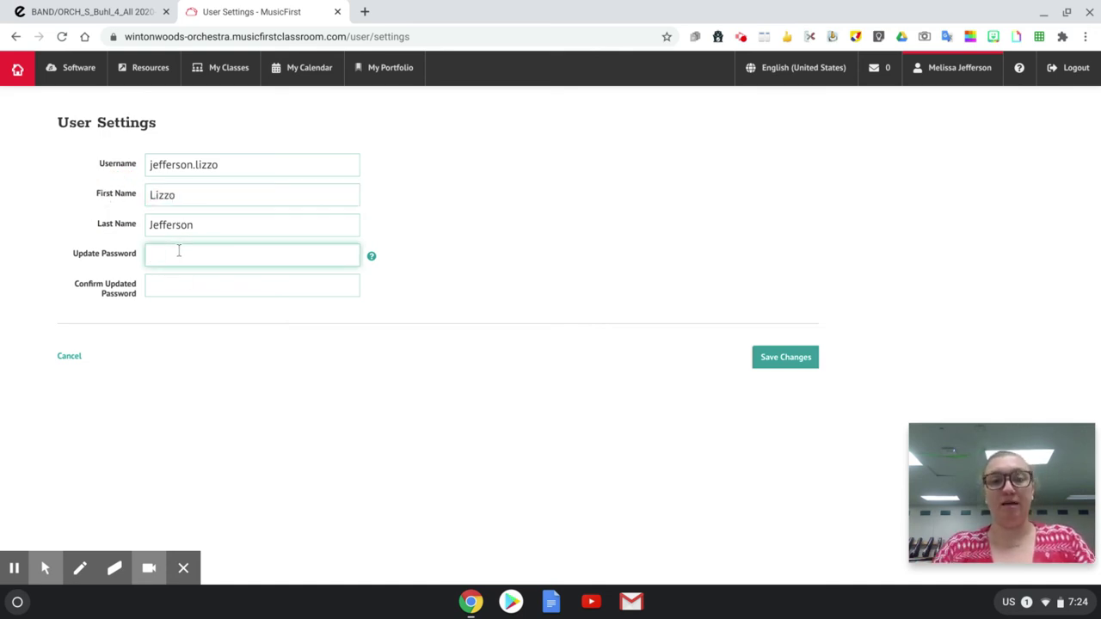
type("•••••••")
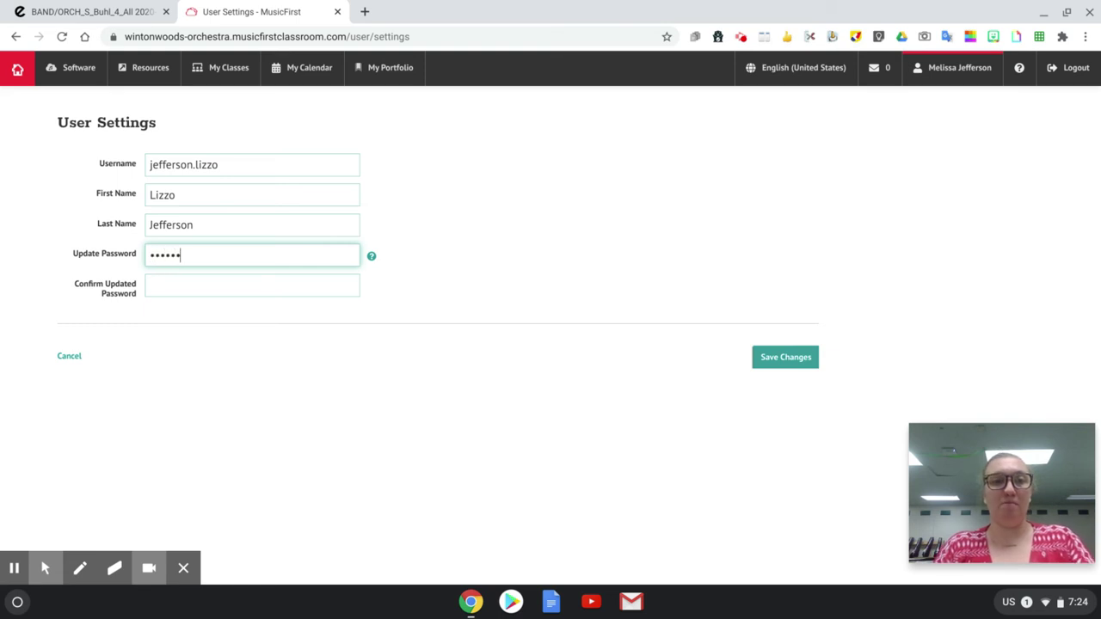
key("Tab")
type("•••••••")
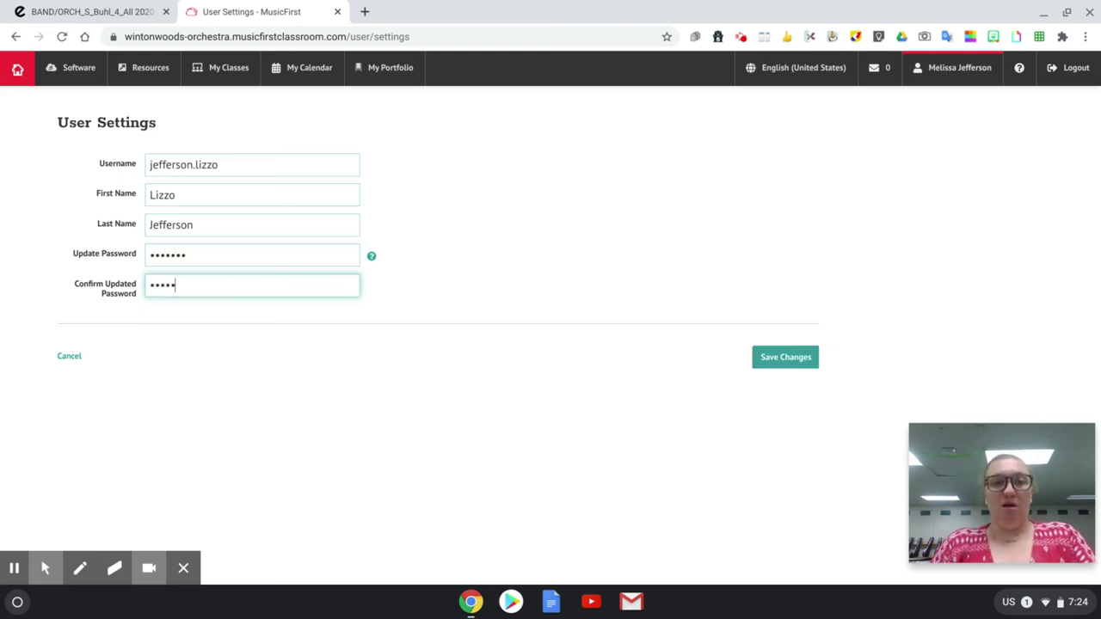
left_click(781, 363)
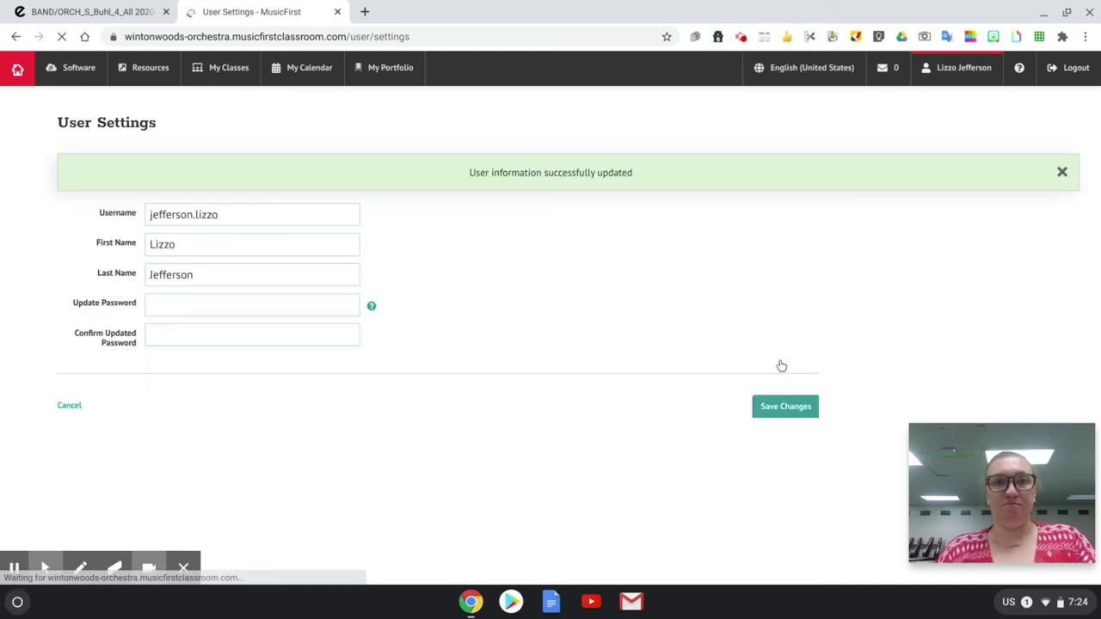
Step: Return to 6th Grade Orchestra, open the Welcome task, and follow its flipgrid.com link
left_click(13, 77)
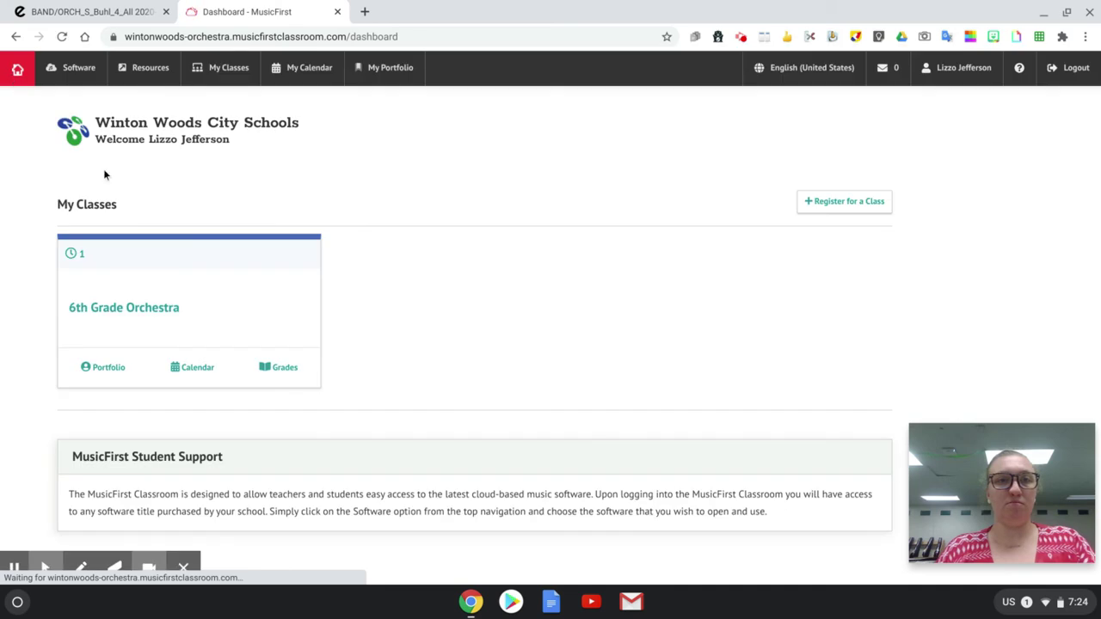
left_click(112, 314)
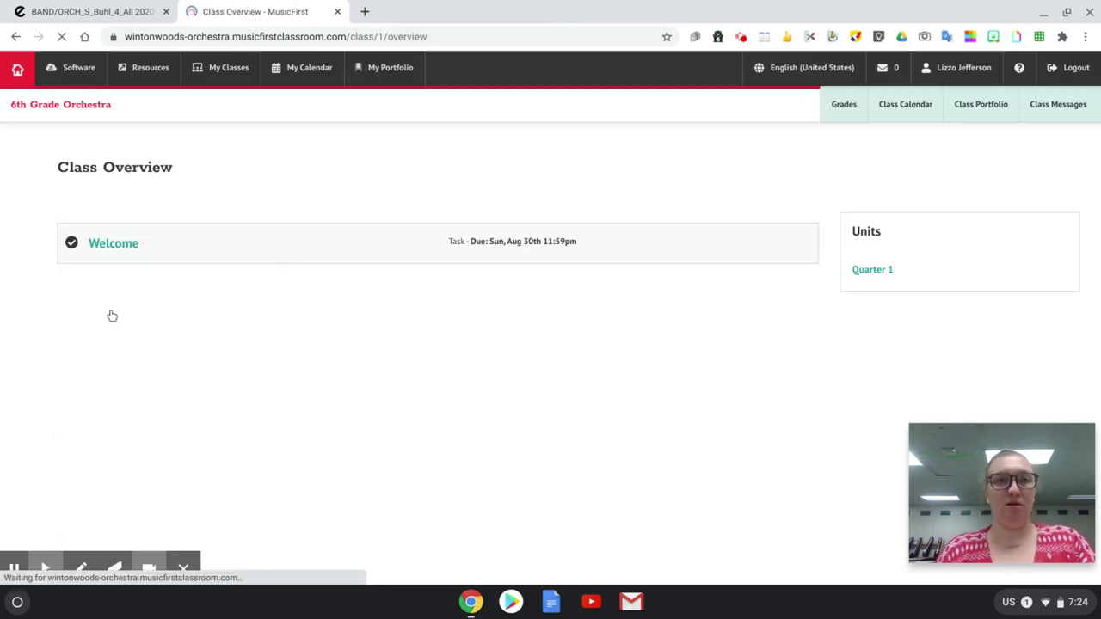
left_click(111, 242)
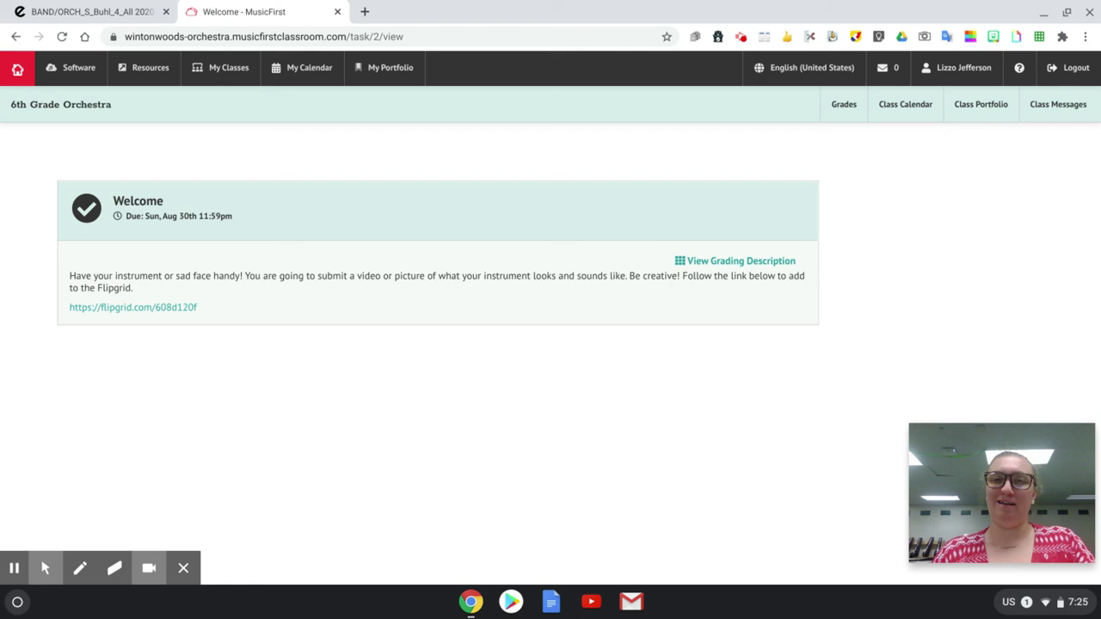
left_click(147, 312)
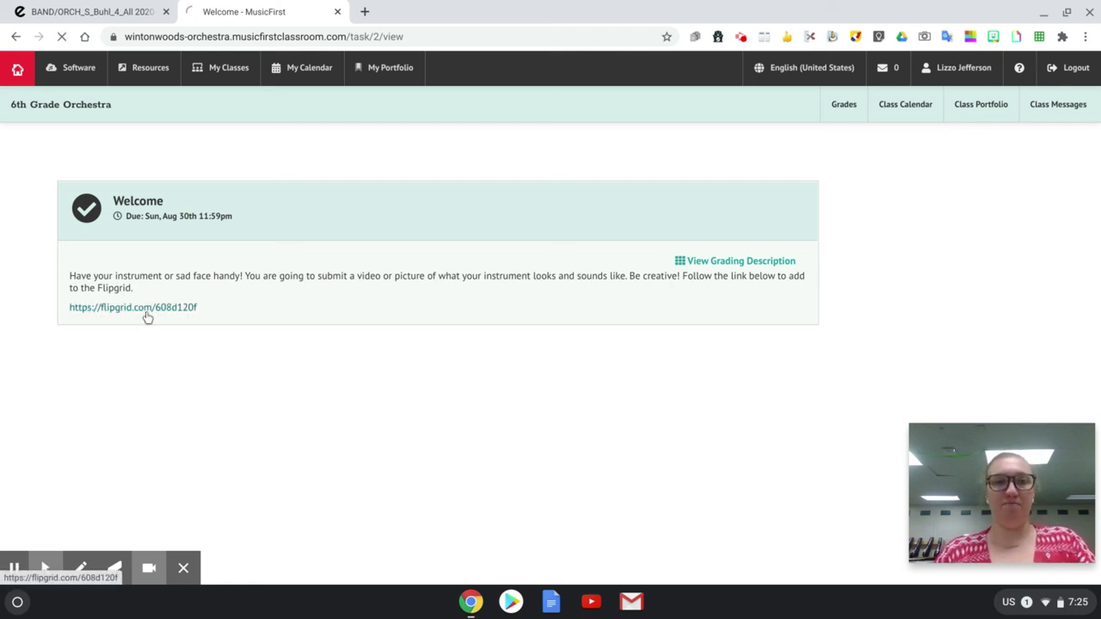